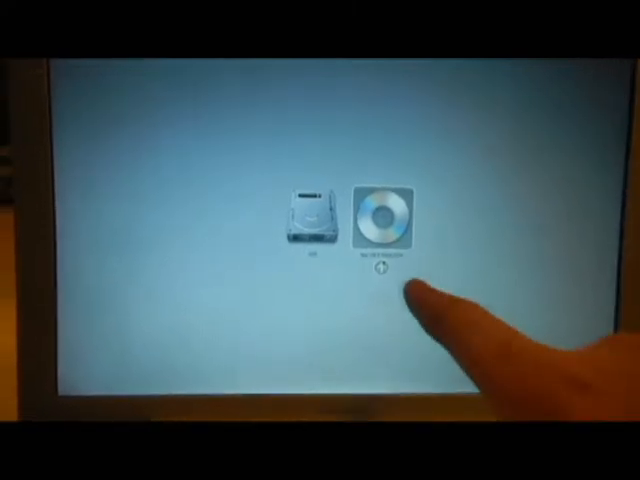
Boot the Mac from the Mac OS X Install DVD in Startup Manager
key(Return)
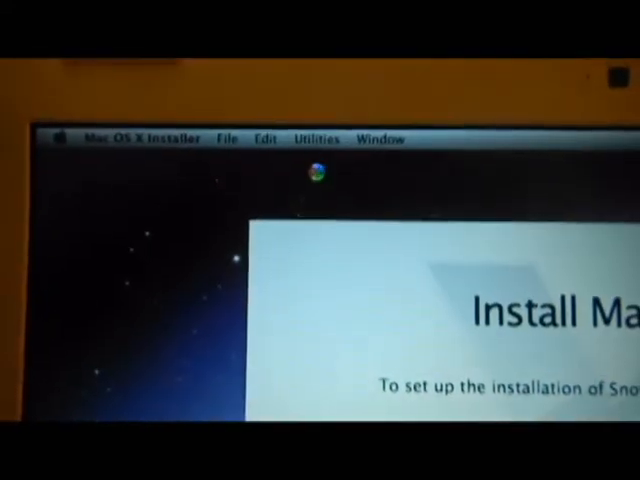
Choose Disk Utility from the installer's Utilities menu
click(313, 152)
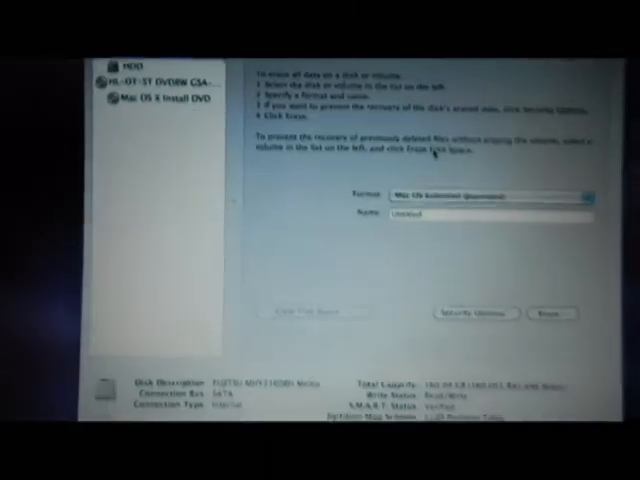
Name the volume HDD and set its format to Mac OS Extended (Journaled)
click(437, 224)
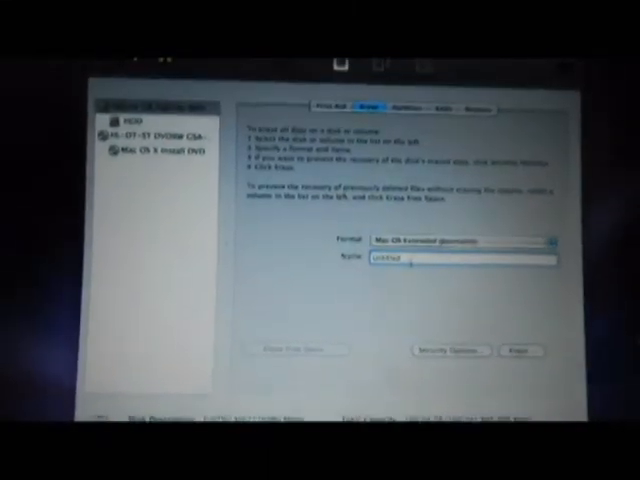
key(BackSpace)
key(BackSpace)
key(BackSpace)
key(BackSpace)
key(BackSpace)
key(BackSpace)
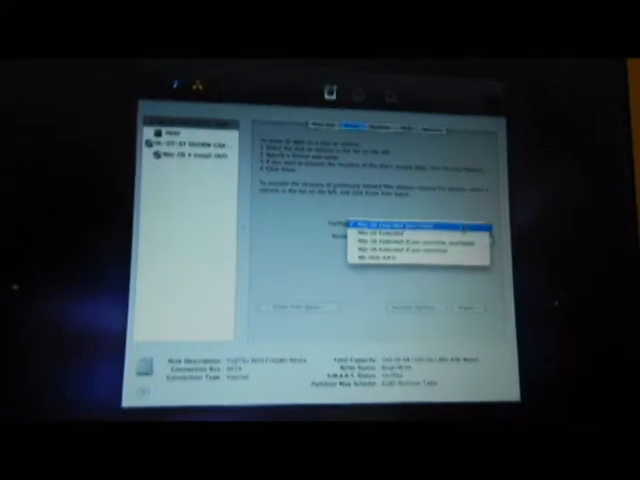
click(455, 218)
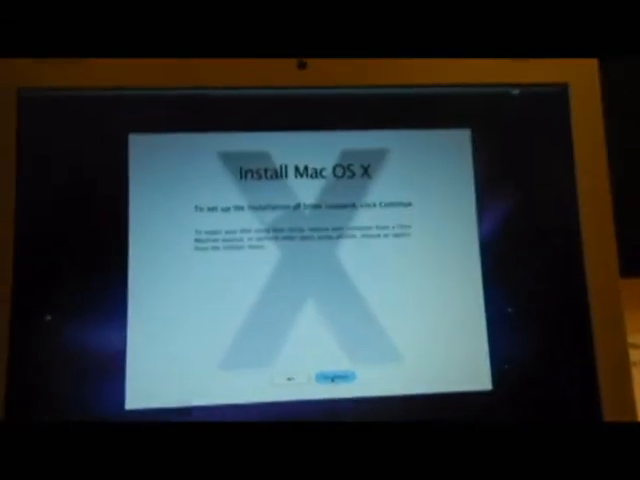
Continue past the Install Mac OS X welcome page to the license agreement
key(Return)
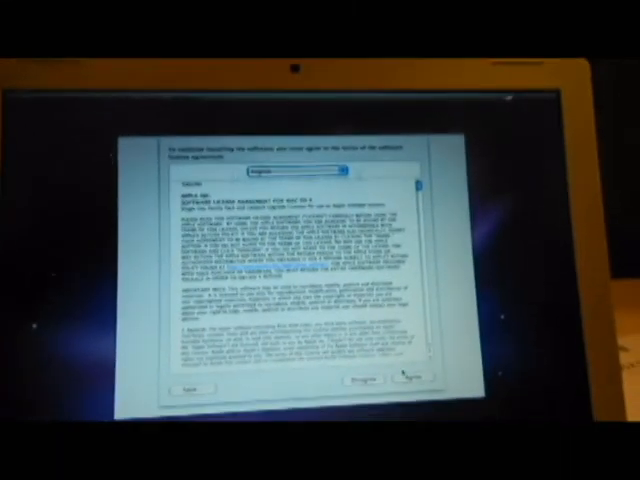
scroll(285, 300, down, 10)
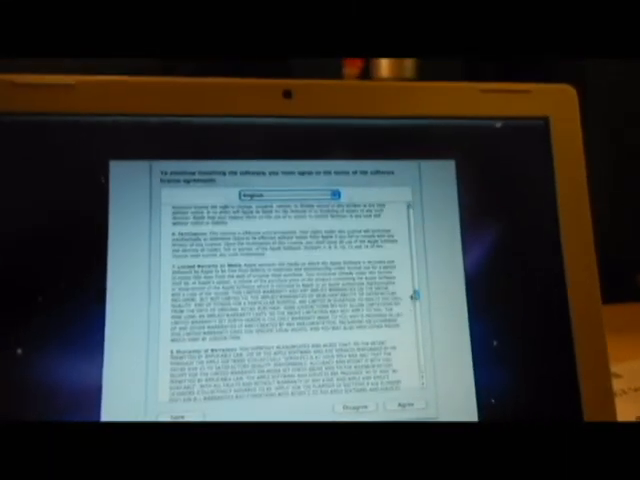